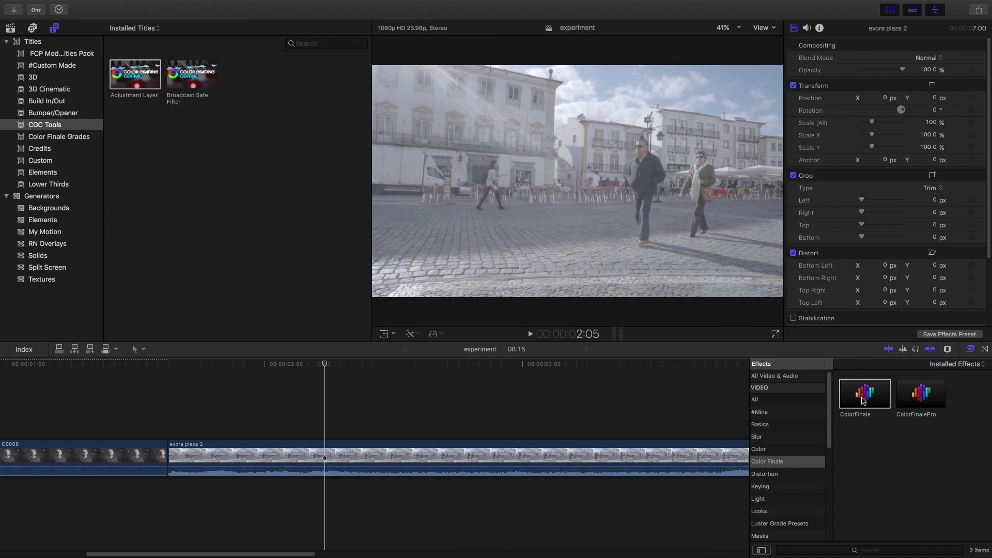
Place an Adjustment Layer title above the evora plaza 2 clip and select it.
left_click(118, 76)
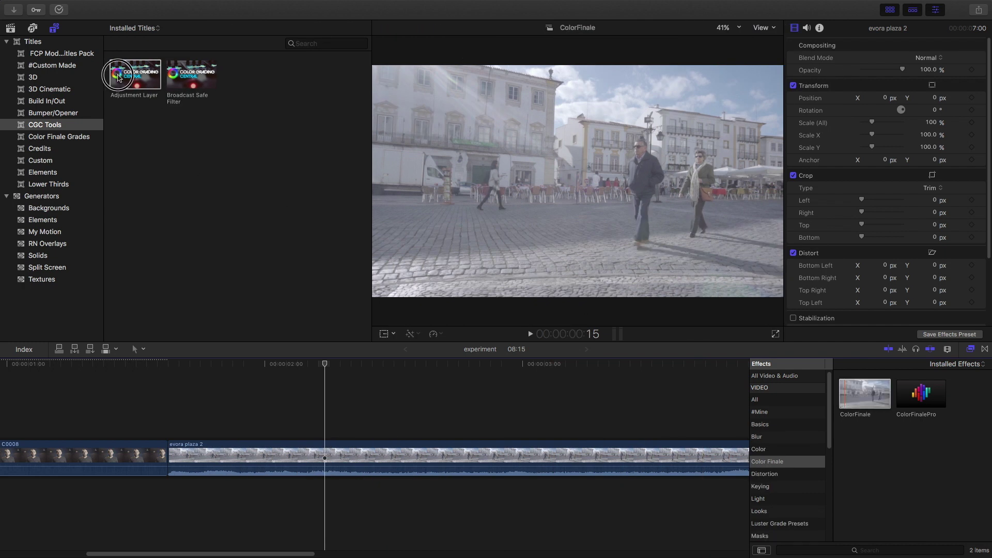
left_click_drag(118, 76, 178, 416)
left_click(216, 403)
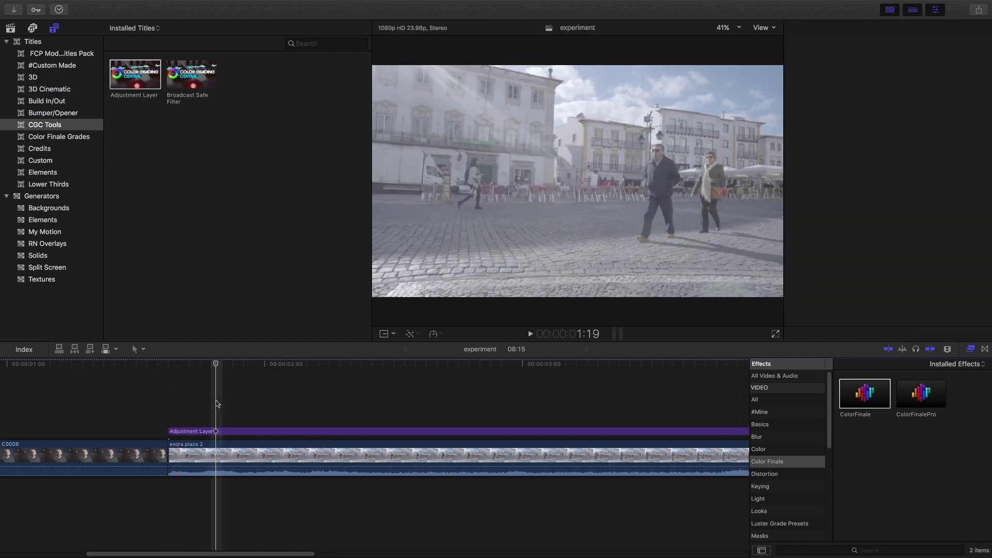
left_click(198, 432)
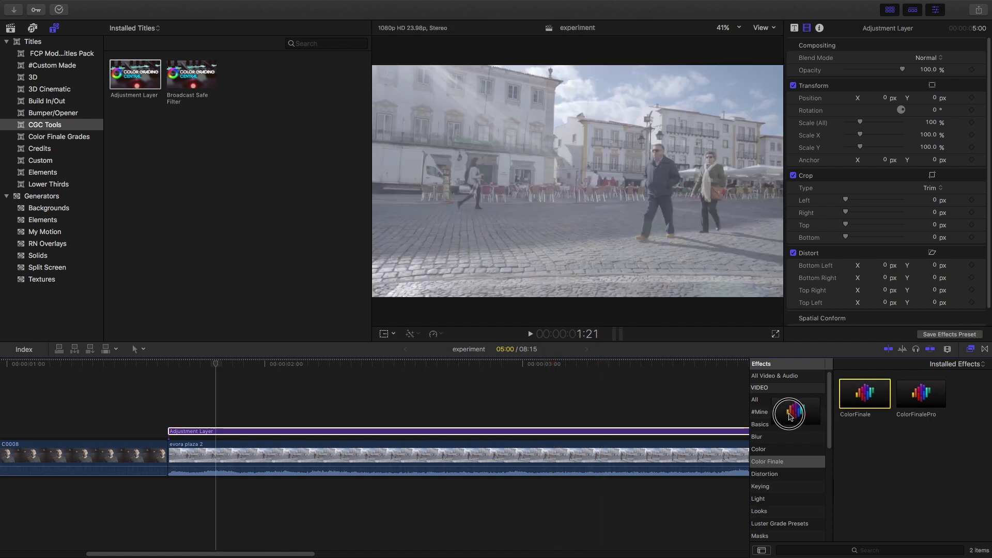
Apply ColorFinale to the Adjustment Layer and bring up its Color Finale controls.
left_click_drag(864, 393, 540, 432)
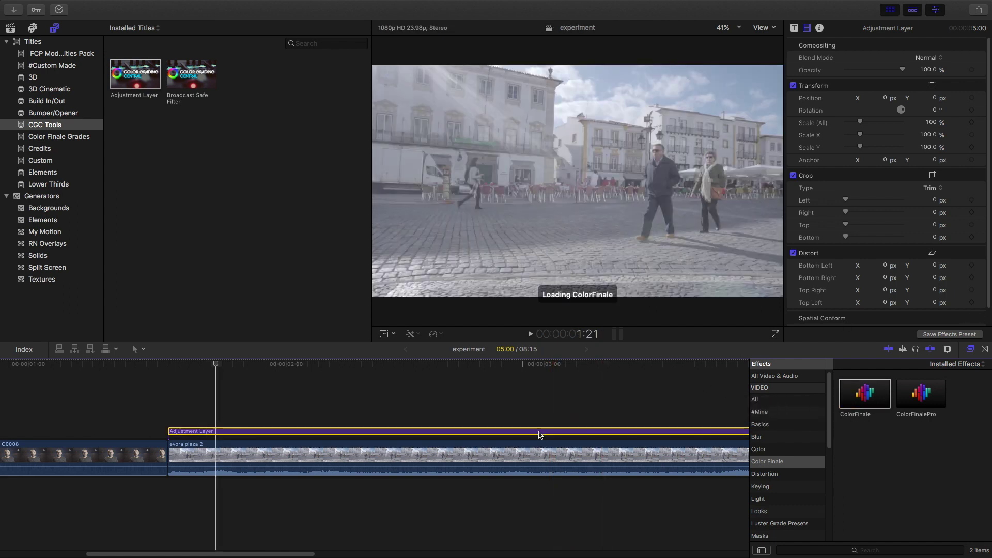
left_click(539, 423)
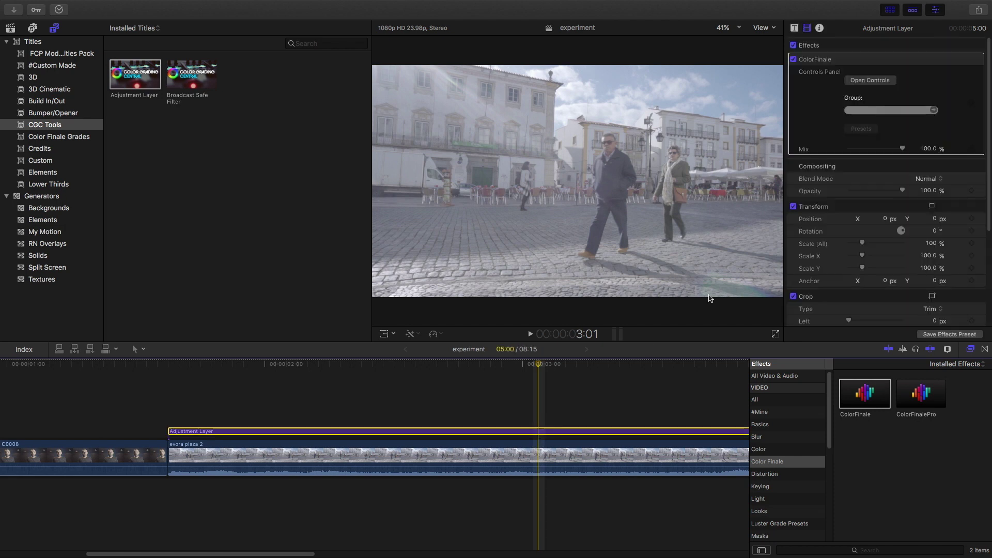
left_click(871, 80)
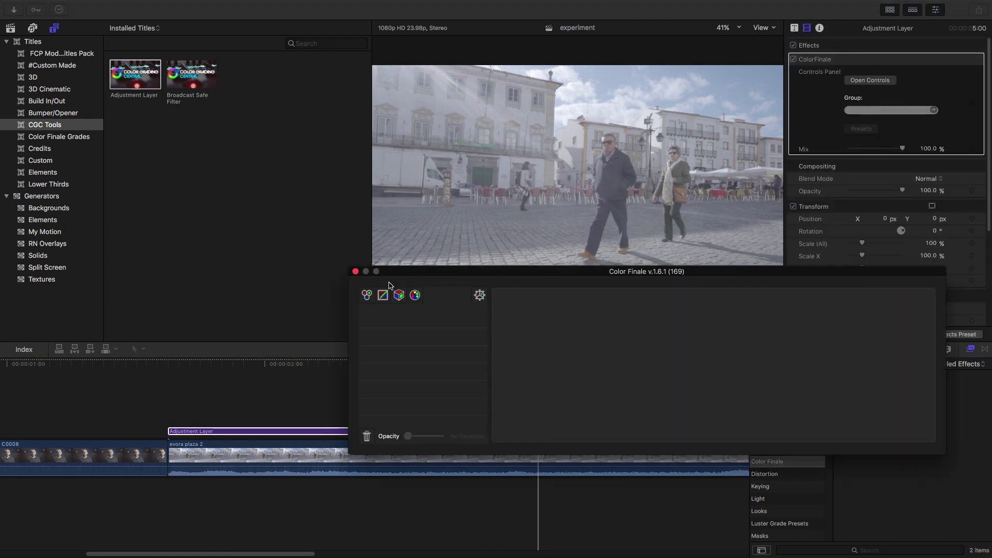
Add a Color Wheels layer, lower Lift to -0.24 and shift Gamma slightly warmer.
left_click(368, 295)
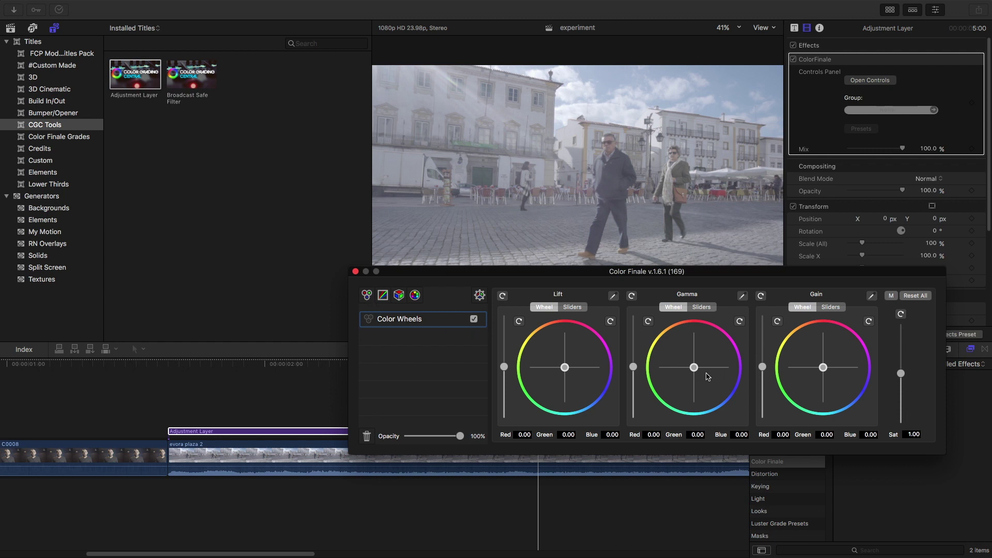
left_click_drag(504, 367, 505, 382)
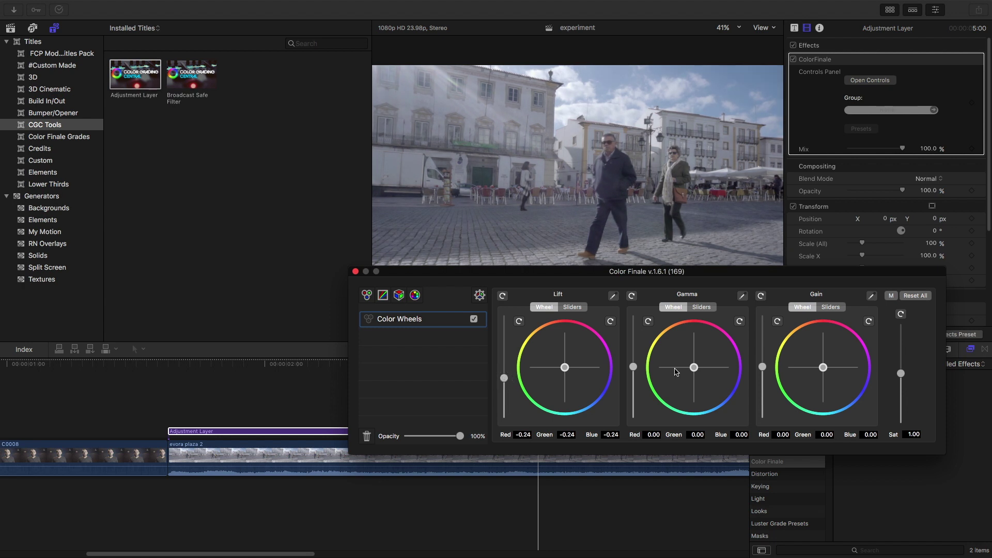
left_click_drag(693, 368, 689, 361)
Add a LUT Utility layer on the ASCEND group, hide Libraries and lower the Color Finale window.
left_click(399, 295)
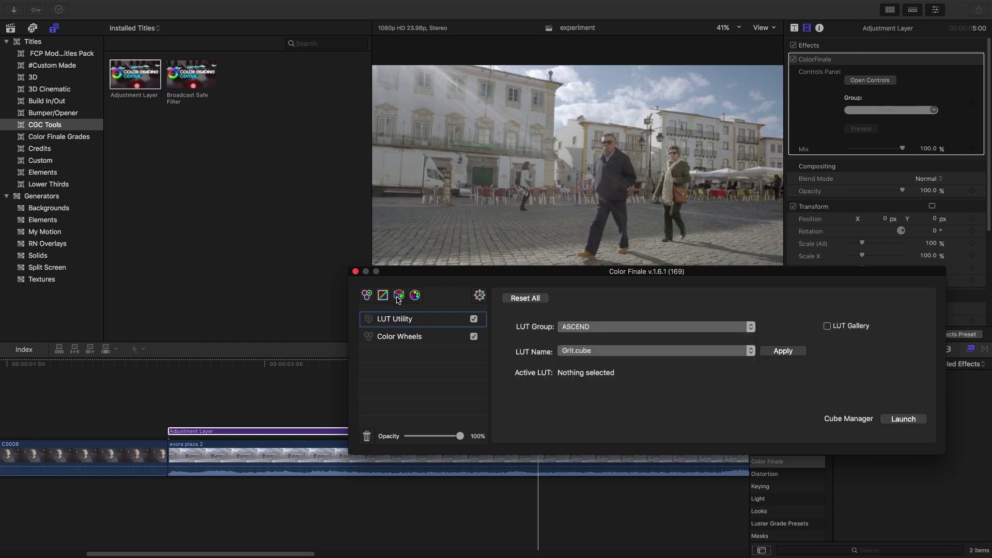
left_click(609, 332)
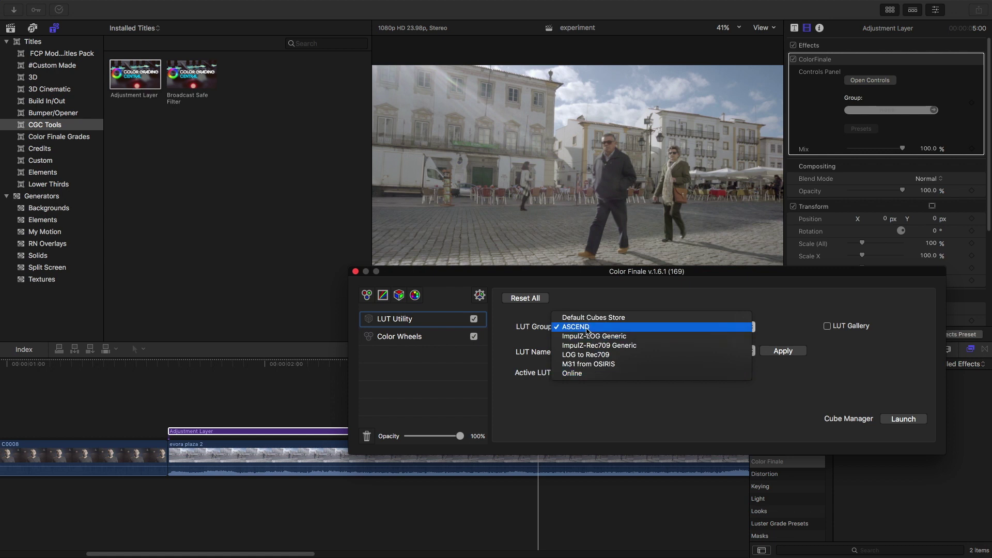
left_click(587, 331)
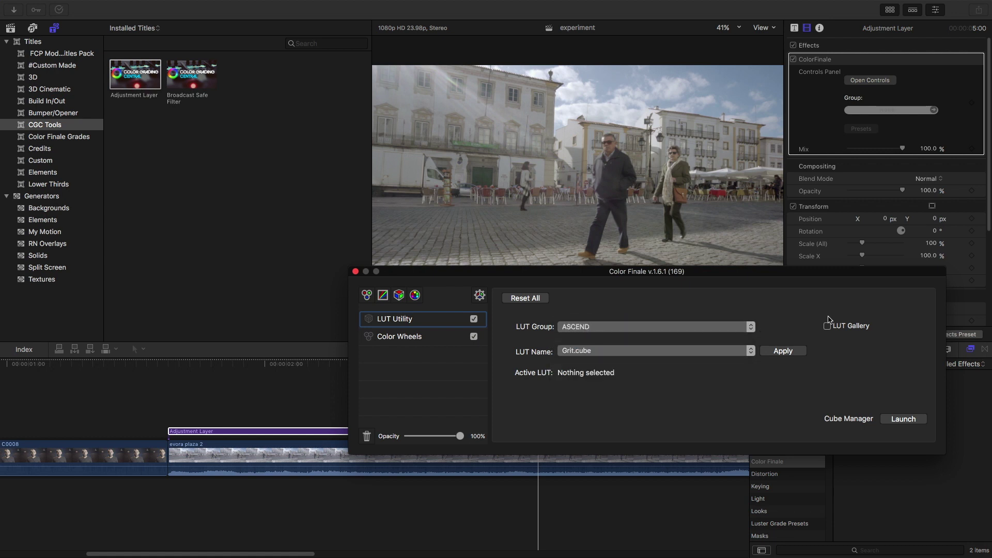
key("ctrl+super+1")
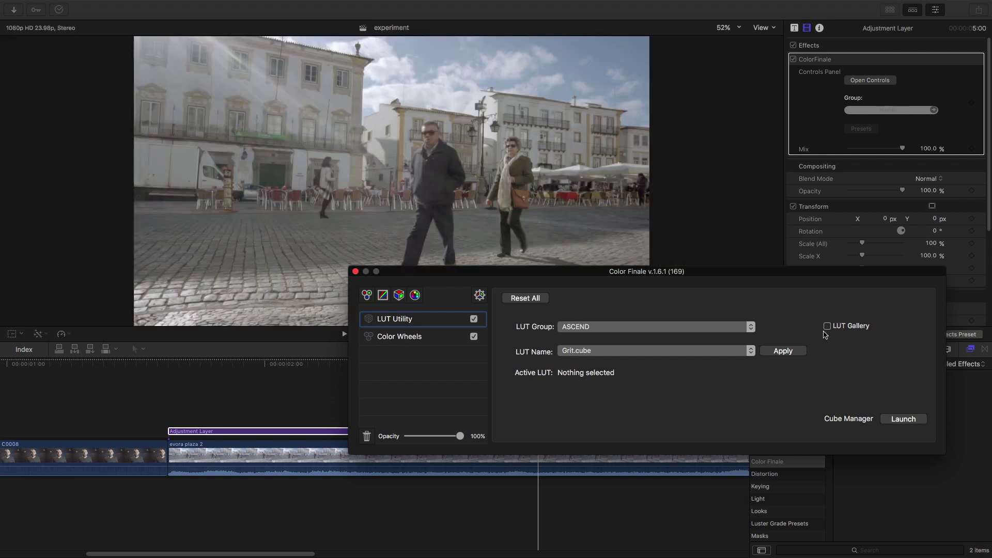
left_click_drag(821, 277, 821, 334)
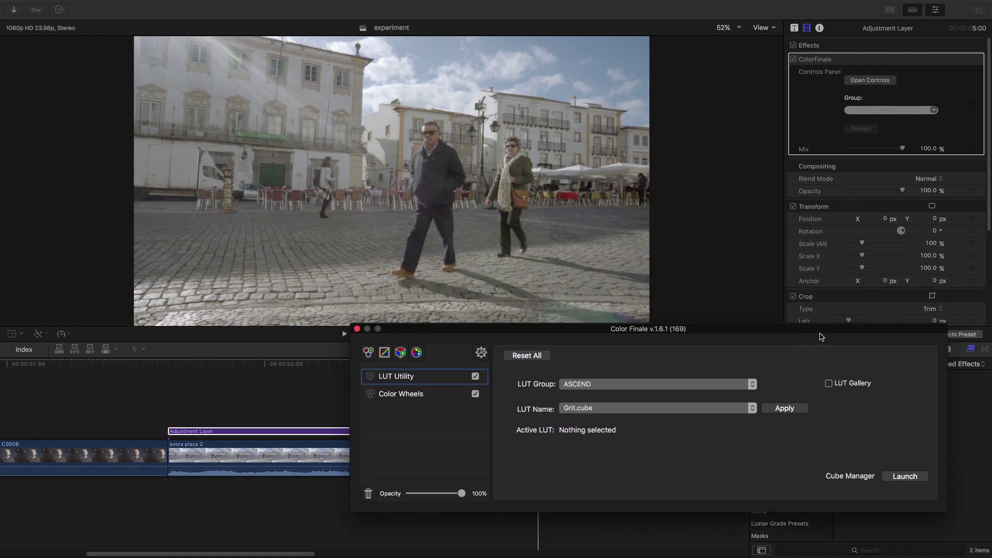
Apply Grit.cube from the LUT gallery and reduce the grade's opacity to 41%.
left_click(829, 383)
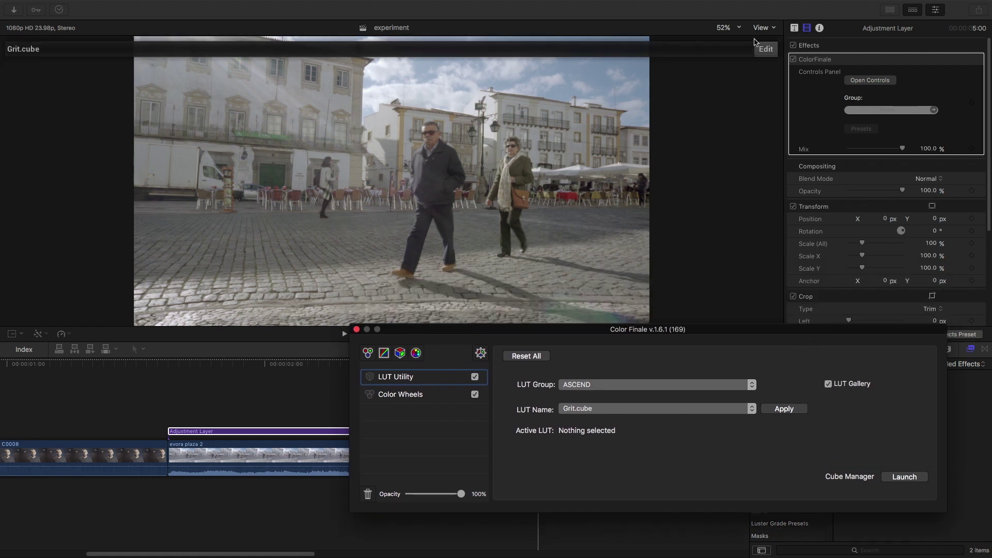
left_click(764, 50)
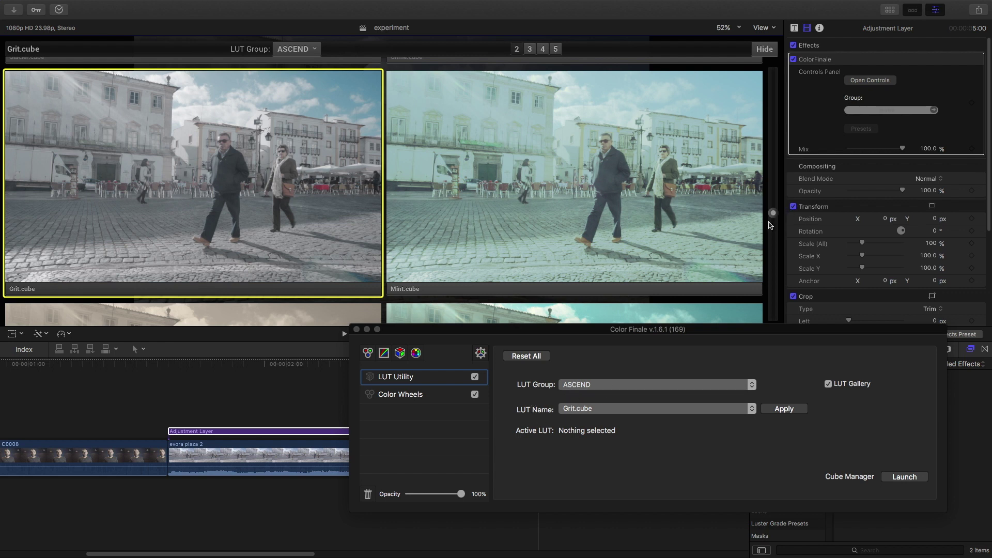
mouse_move(772, 214)
left_mouse_down()
mouse_move(772, 60)
mouse_move(773, 215)
left_mouse_up()
left_click(254, 431)
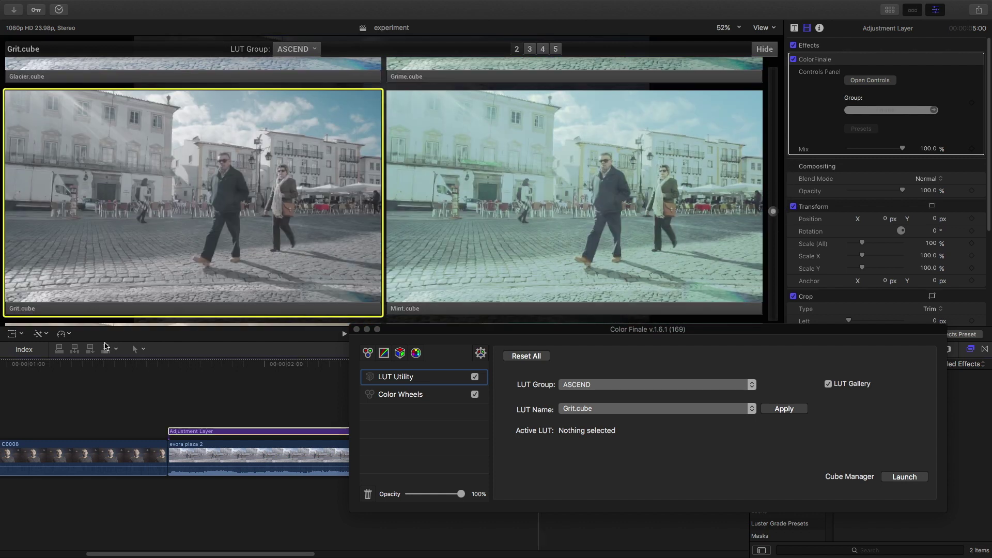
left_click(30, 310)
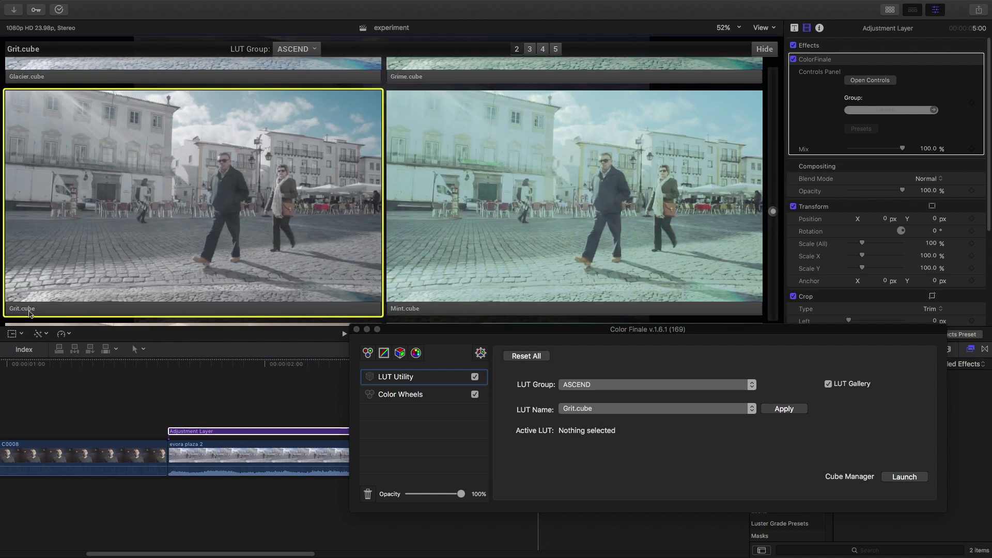
left_click(30, 312)
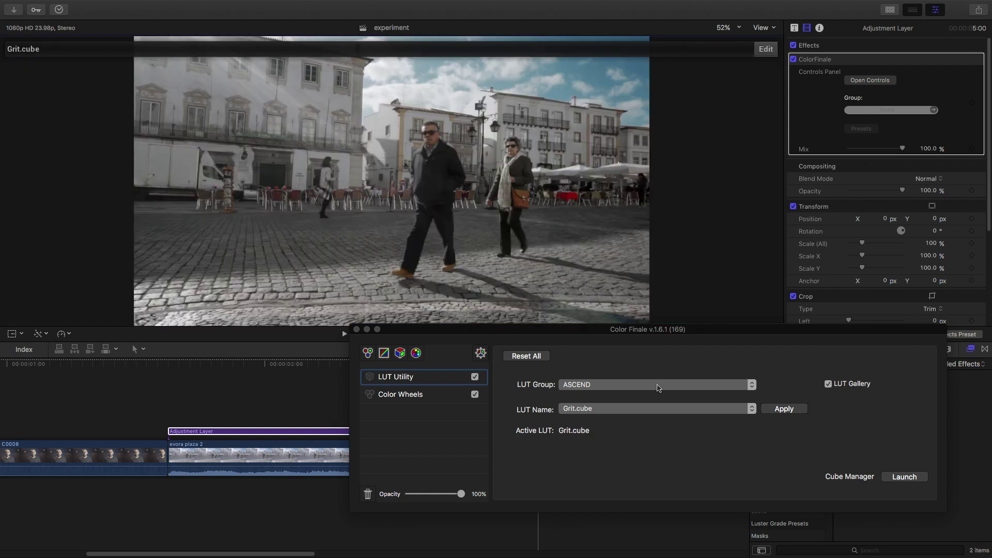
left_click_drag(461, 494, 429, 497)
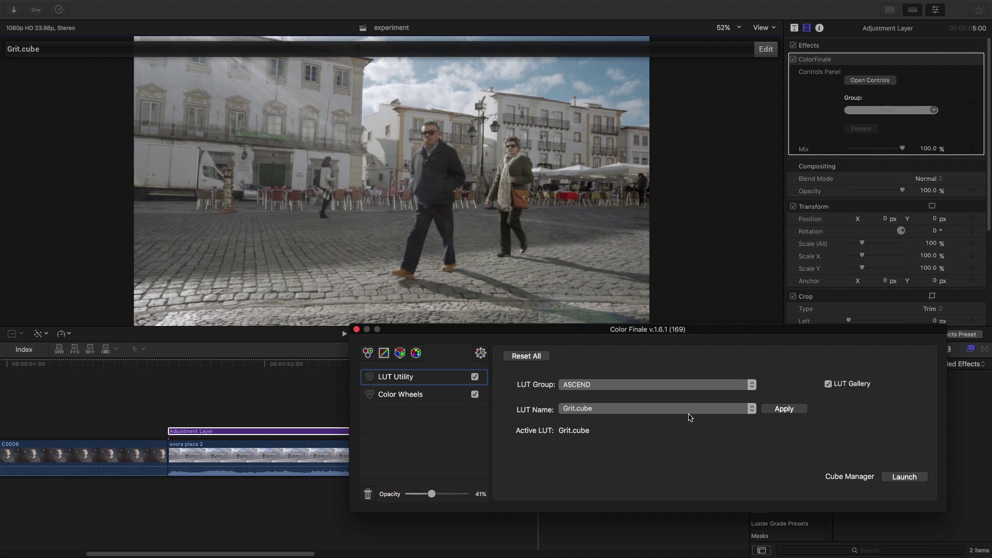
Add a 6 Vectors layer and shift the blue and yellow hues slightly right.
left_click(416, 355)
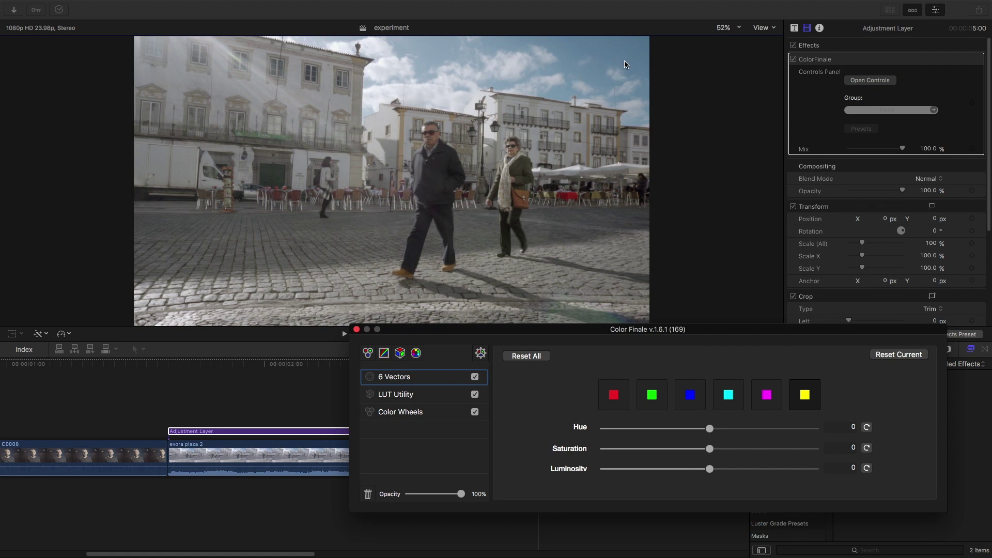
left_click(686, 403)
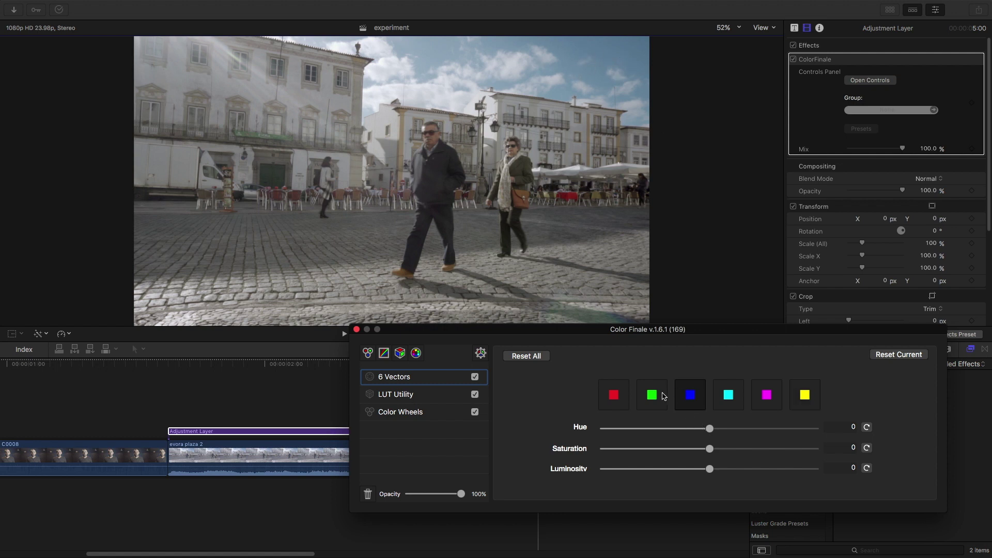
left_click_drag(710, 428, 752, 430)
left_click(620, 403)
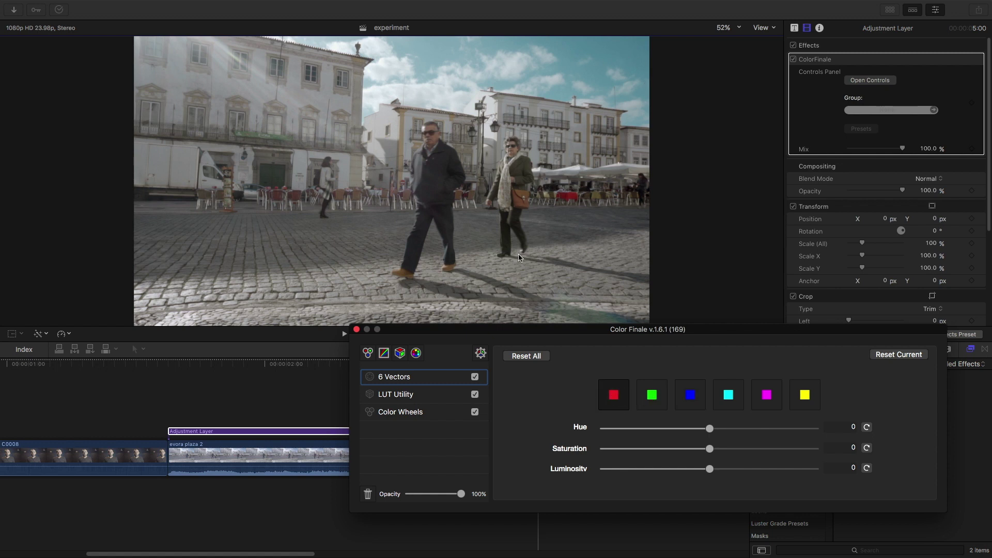
left_click(815, 395)
left_click_drag(710, 429, 724, 434)
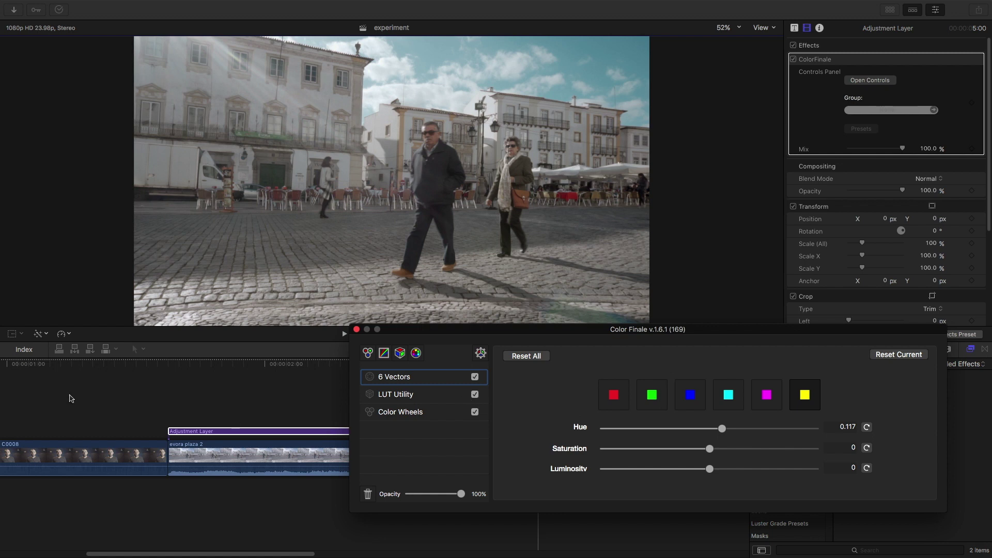
left_click(126, 402)
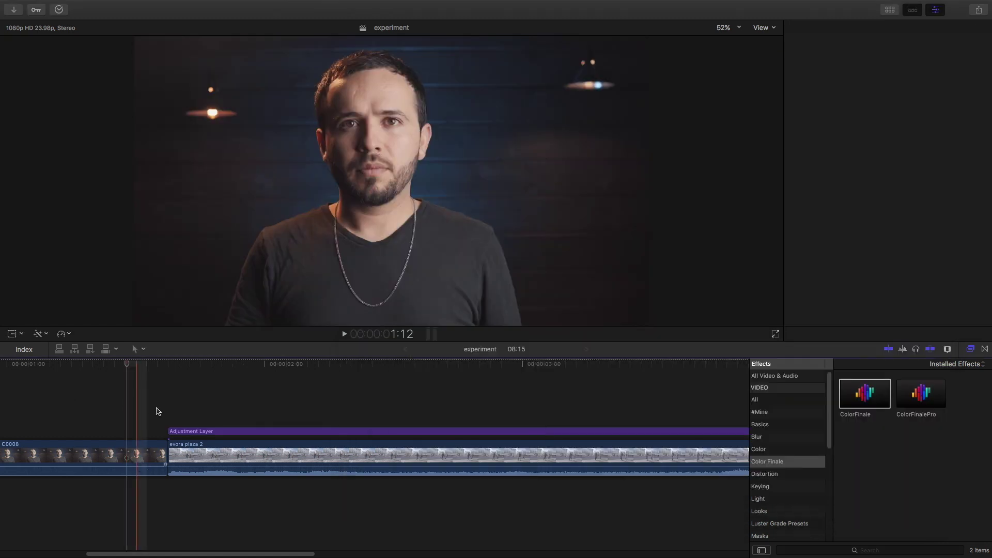
Select the C0008 interview clip and review its 6 Vectors red and yellow settings.
left_click(133, 452)
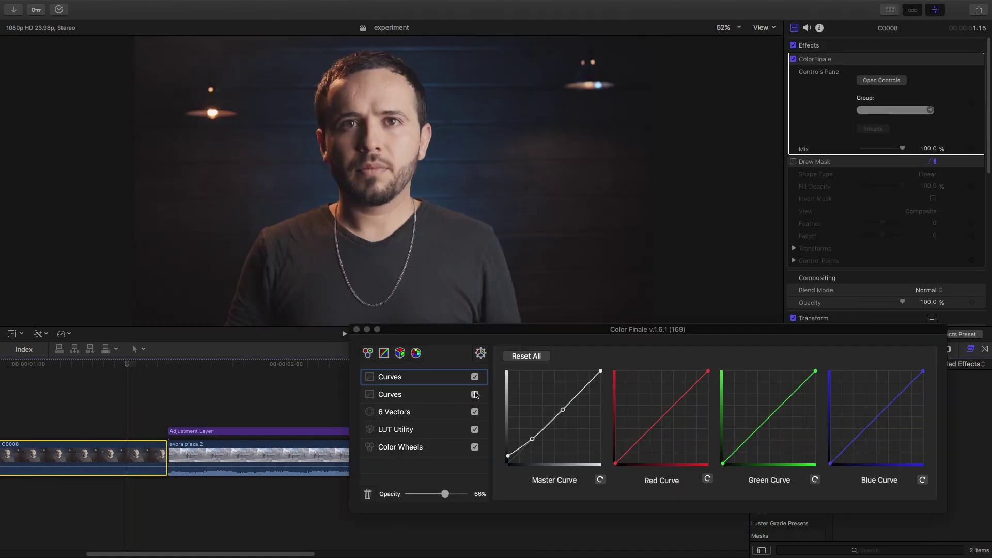
left_click(405, 412)
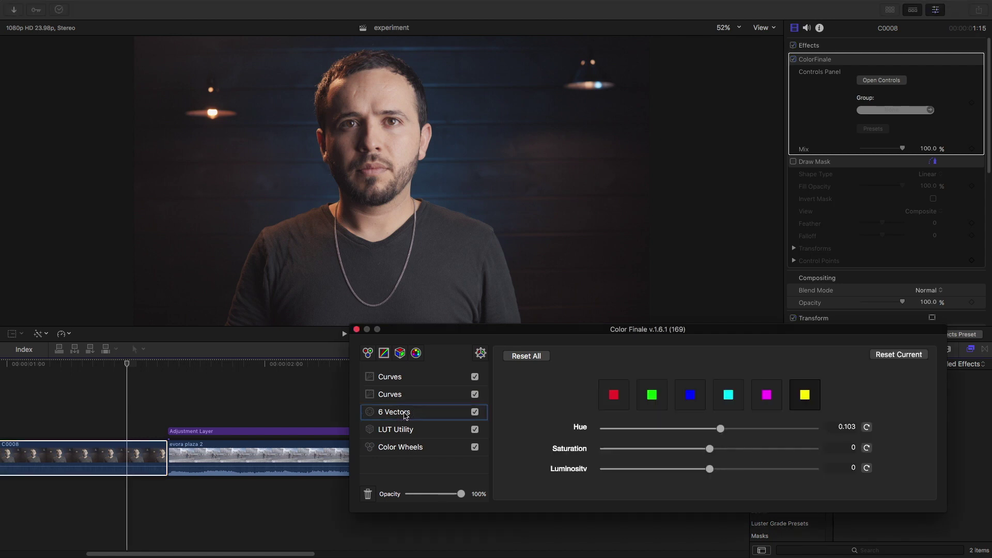
left_click(617, 396)
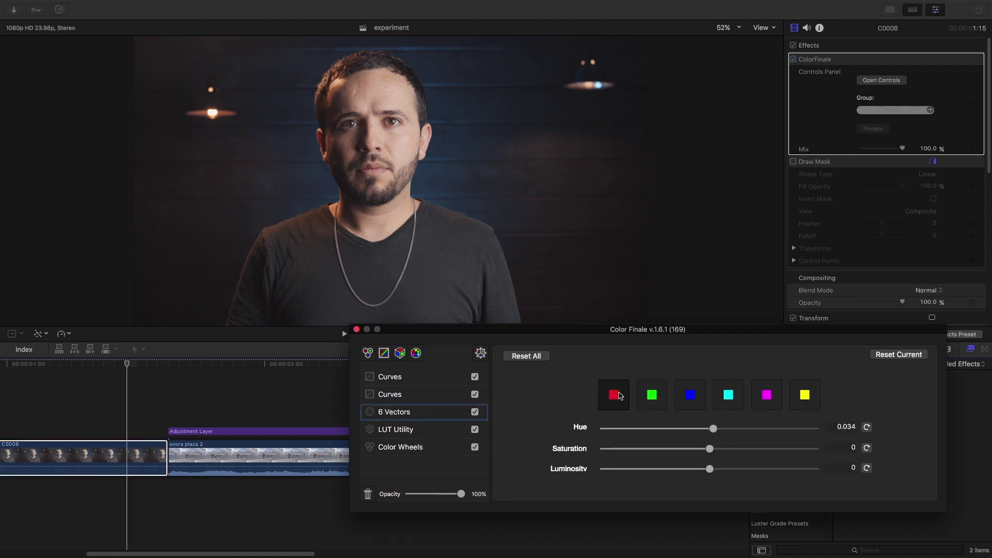
left_click(805, 397)
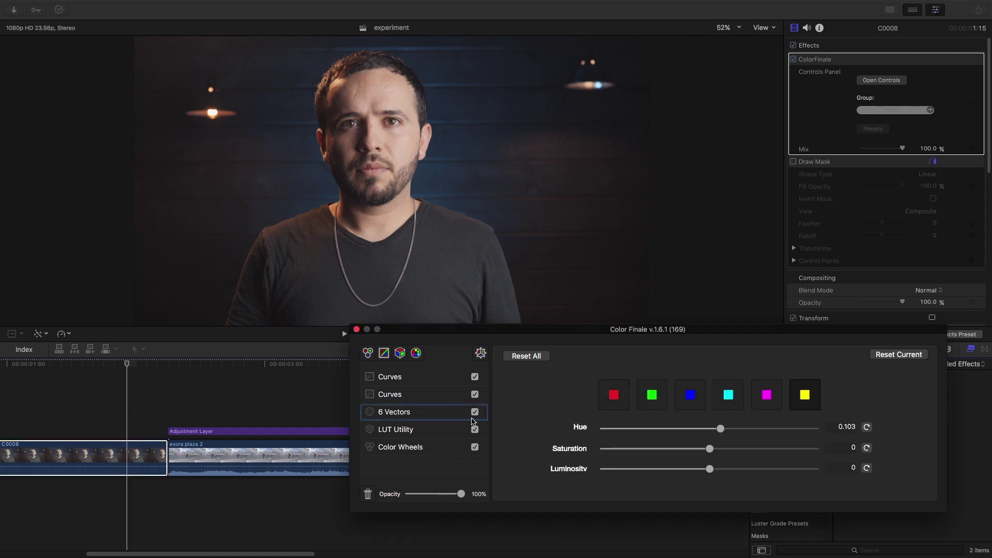
Toggle 6 Vectors off and on to compare, then show the first Curves layer.
left_click(475, 413)
left_click(476, 414)
left_click(615, 392)
left_click(806, 397)
left_click(386, 383)
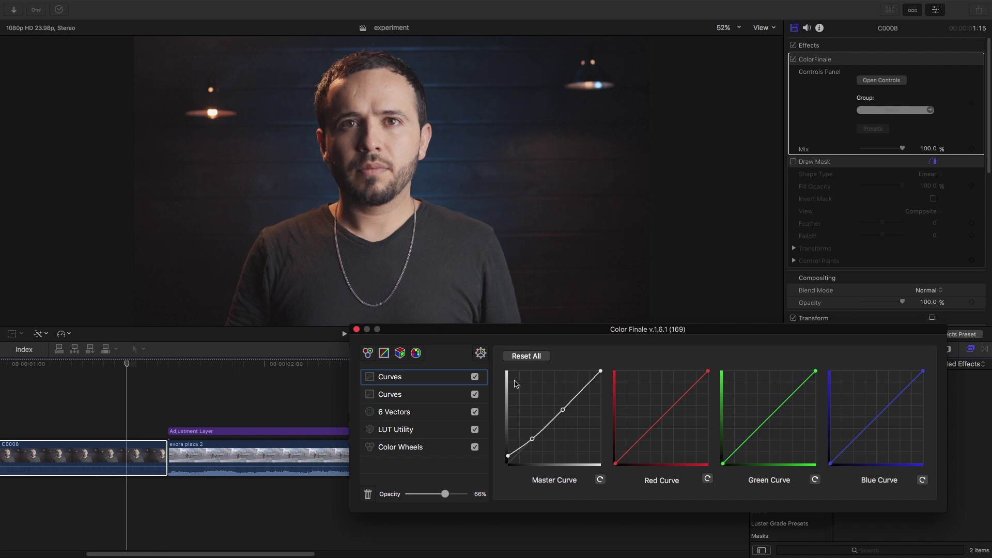
Compare Curves and LUT Utility toggled, leave the first Curves off, and close Color Finale.
left_click(475, 378)
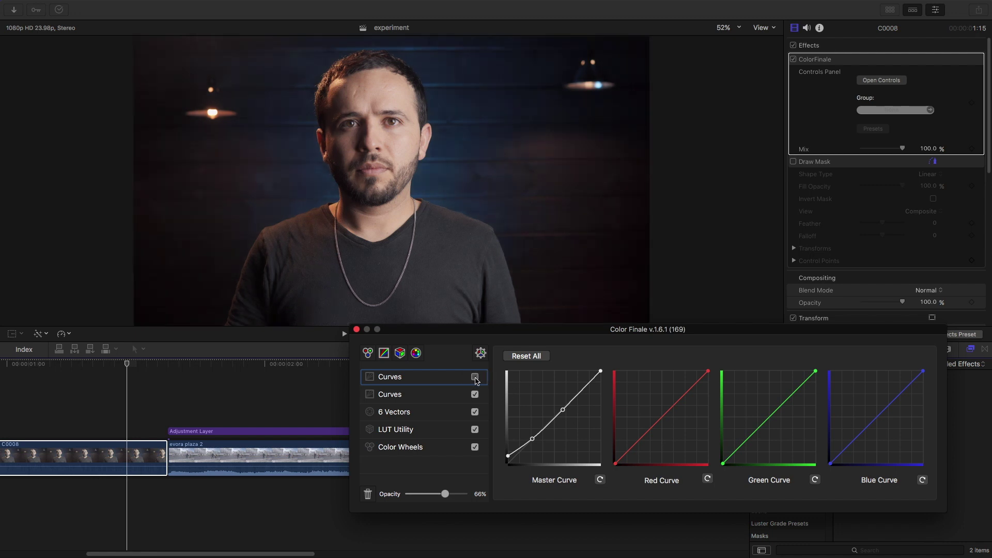
left_click(475, 377)
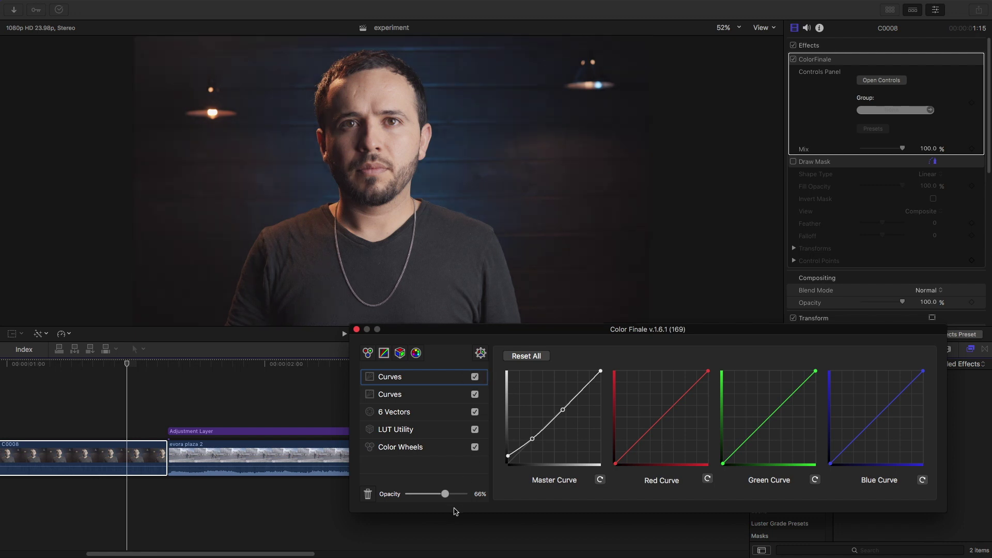
left_click(475, 429)
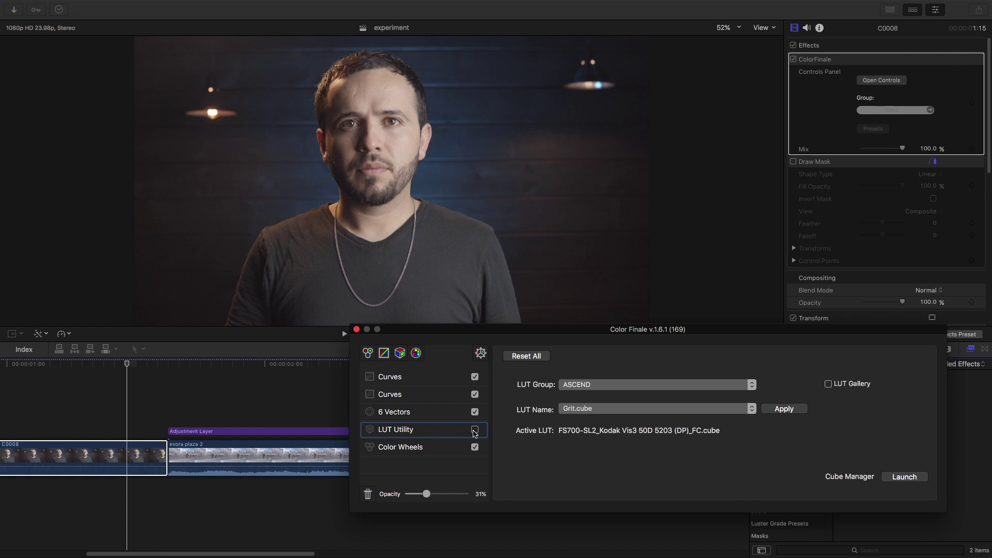
left_click(475, 430)
left_click(475, 377)
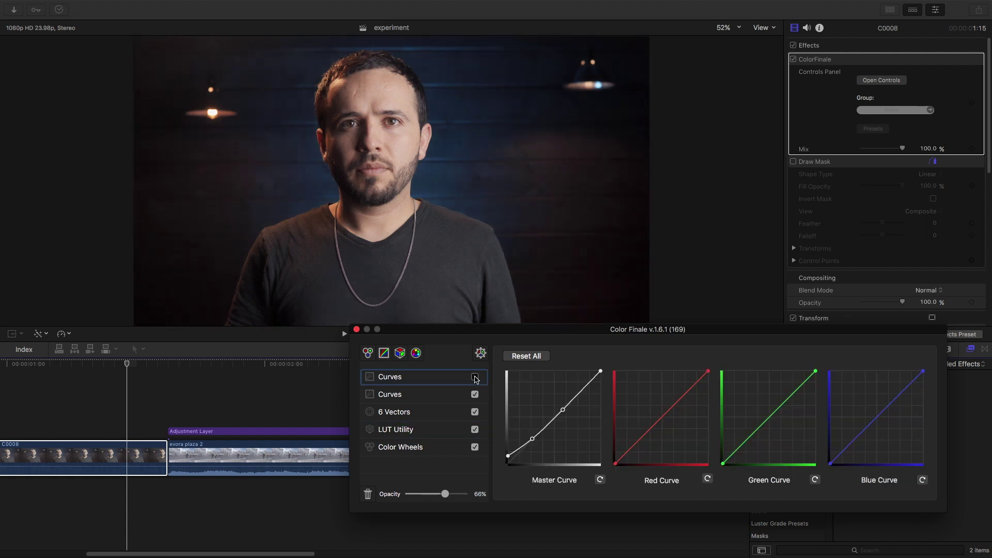
left_click(356, 329)
Apply the Color Correction effect to evora plaza 2 and show its Color Board.
left_click(438, 384)
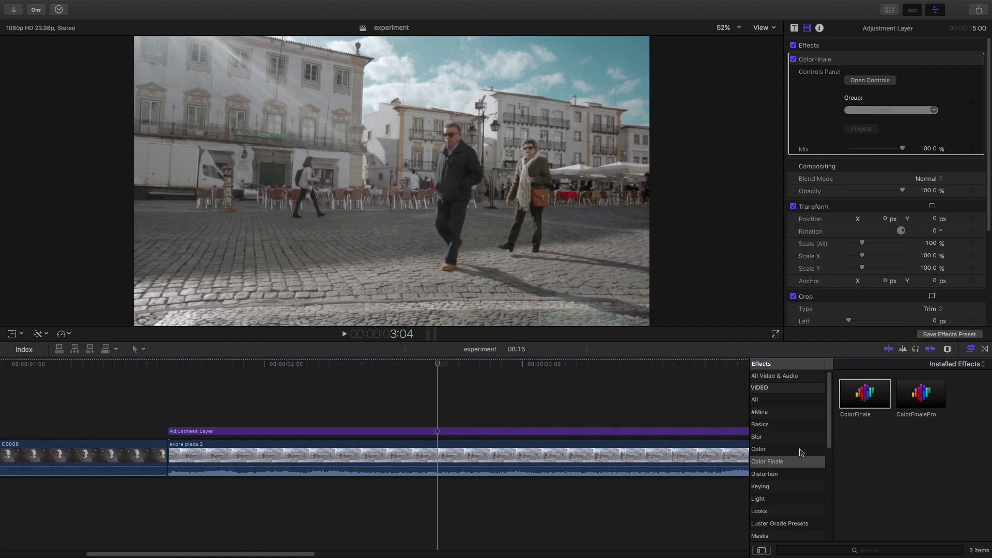
left_click(801, 451)
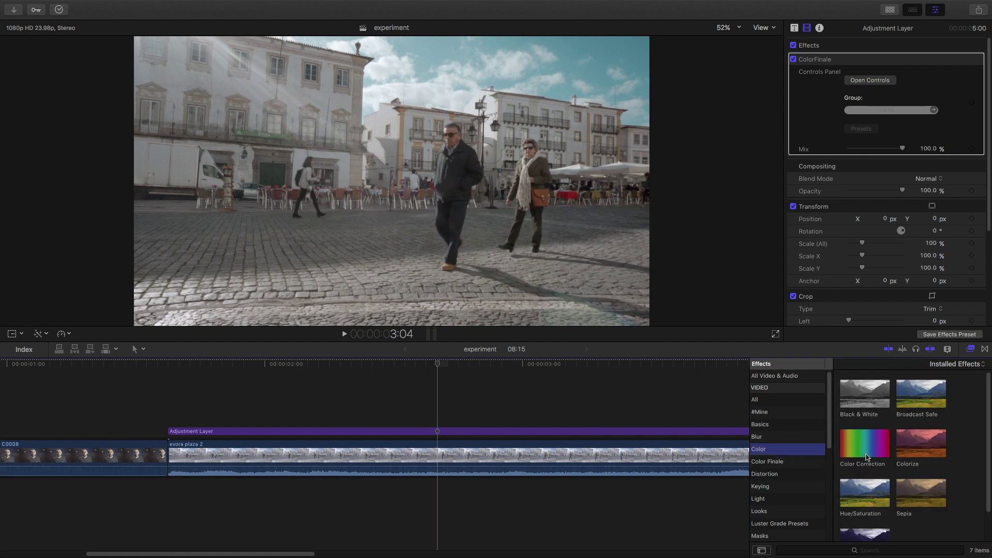
left_click_drag(867, 457, 589, 454)
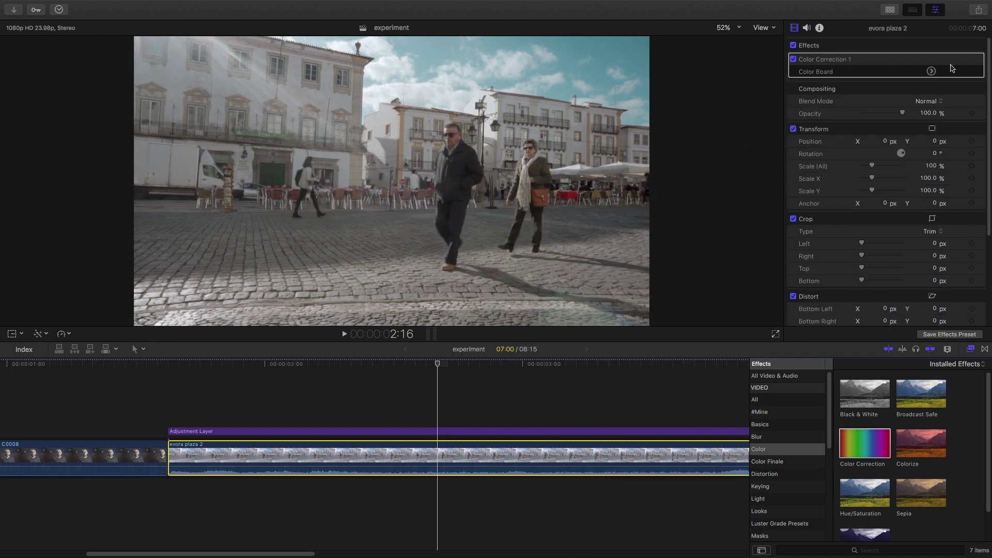
left_click(932, 71)
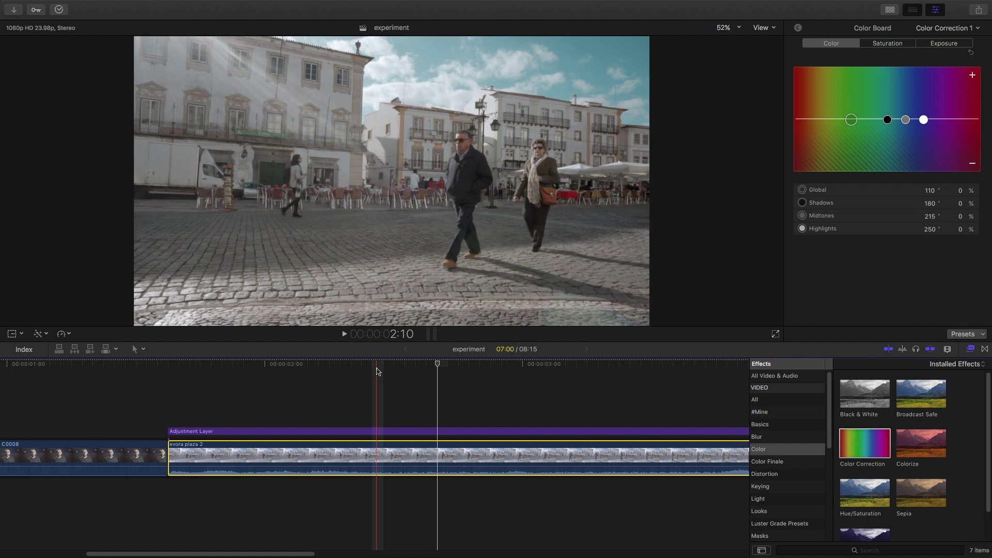
left_click(377, 372)
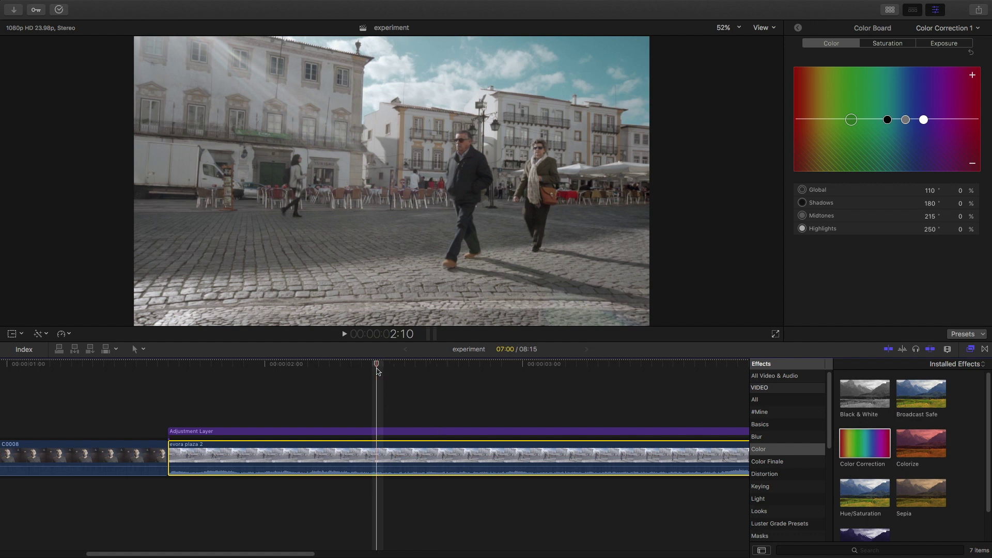